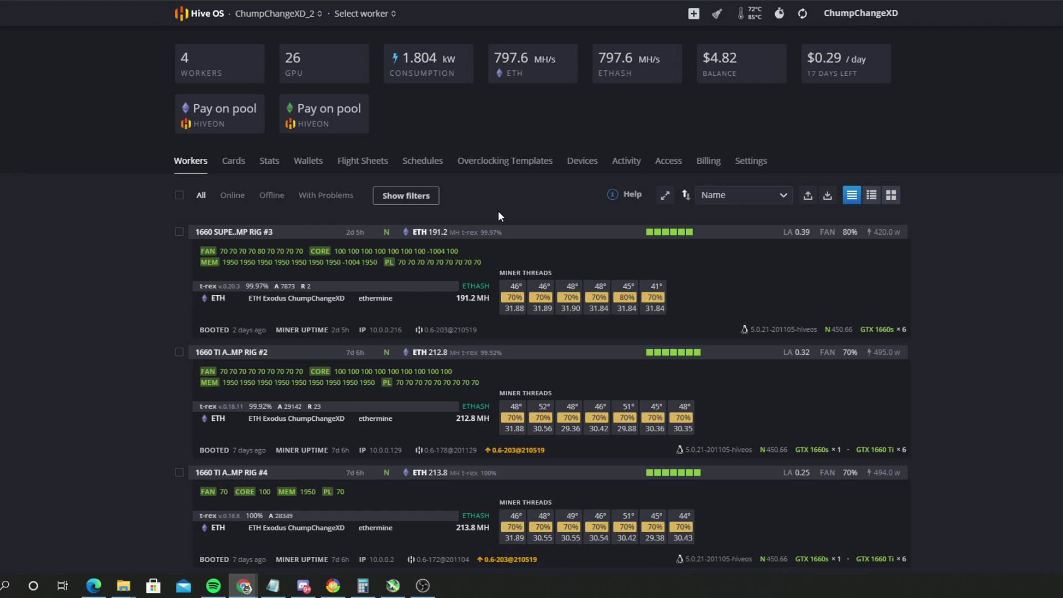
Step: Expand the ETH and ETC hiveon flight sheets to show their wallet and pool details
left_click(360, 169)
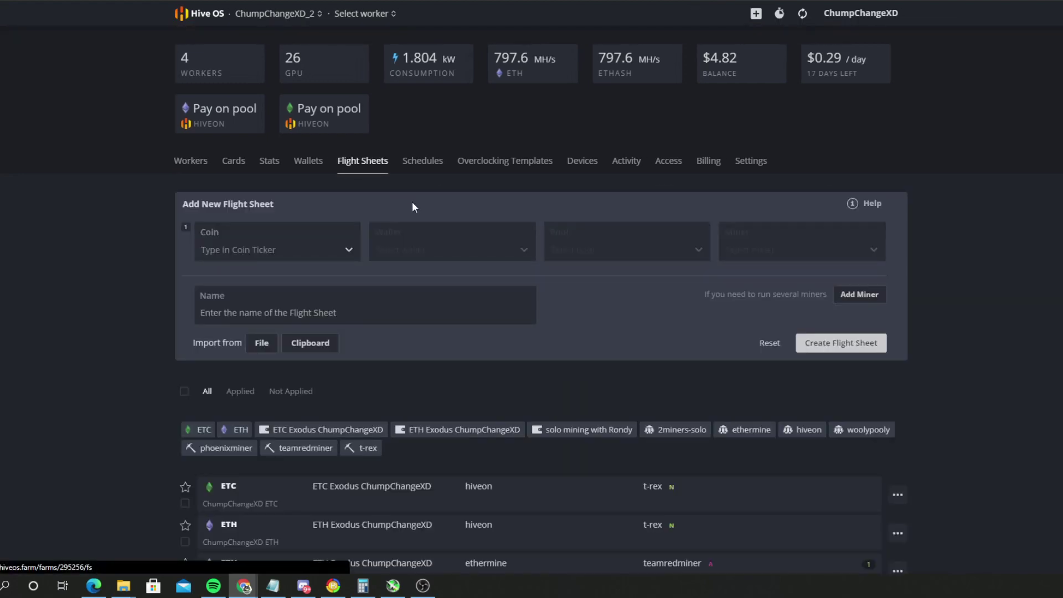
scroll(415, 205, "down", 4)
left_click(519, 291)
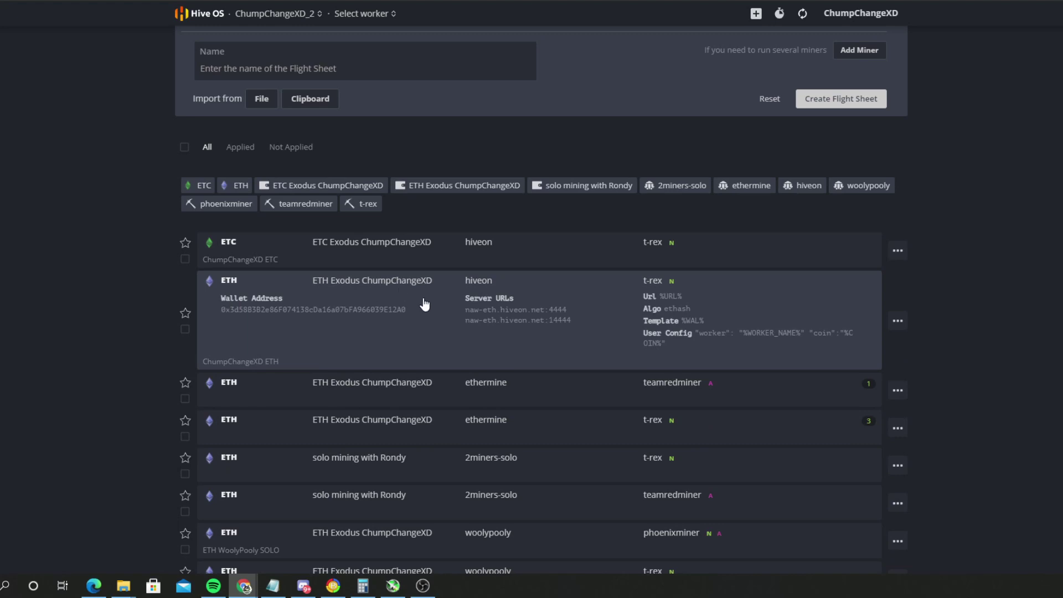
left_click(437, 256)
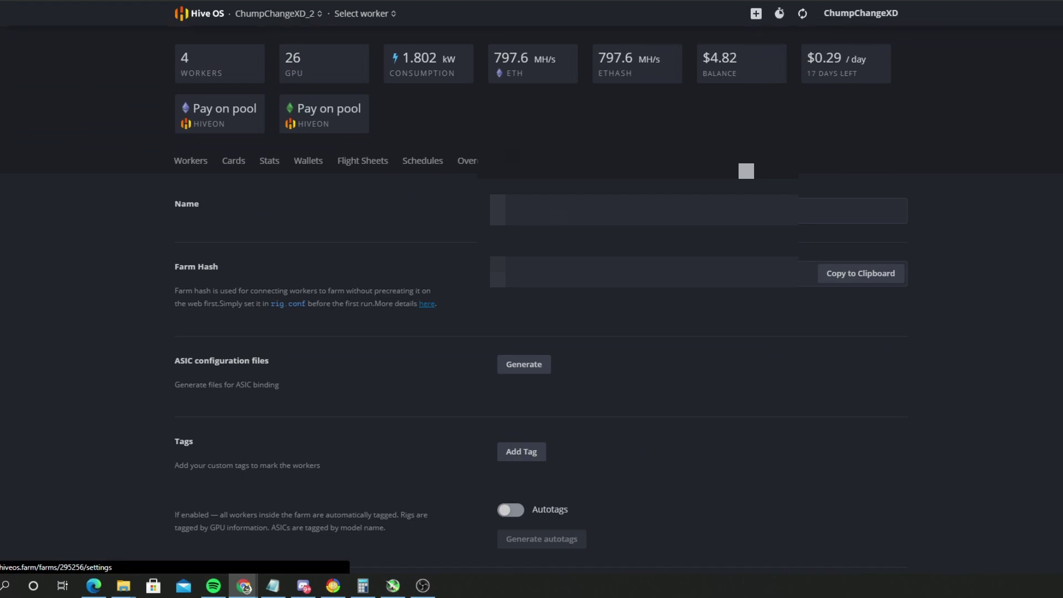
Step: Add a custom farm tag named 'Switch', then go back to the Workers list
left_click(522, 452)
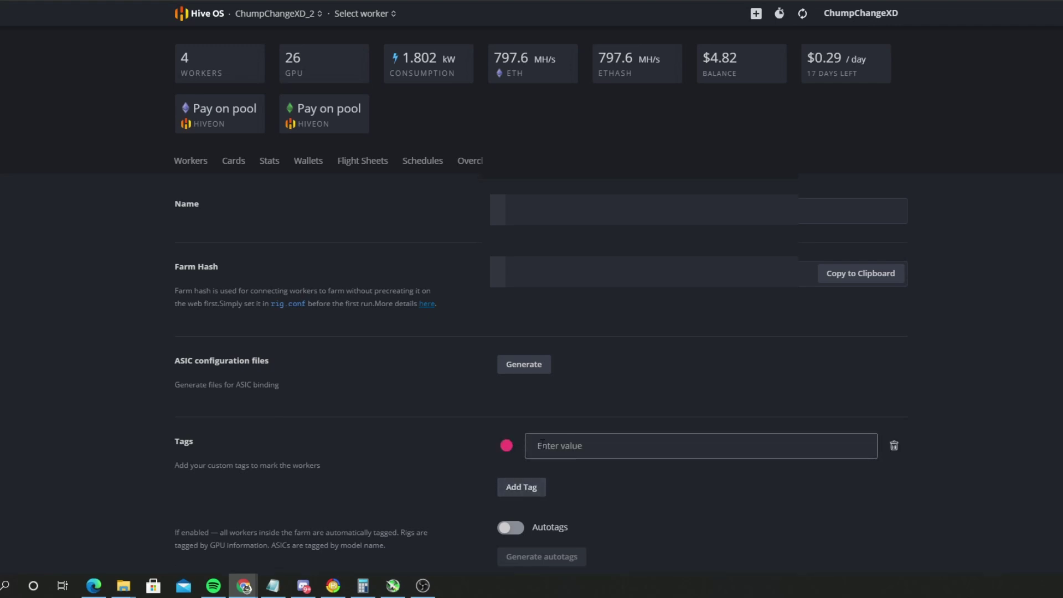
type("Switch")
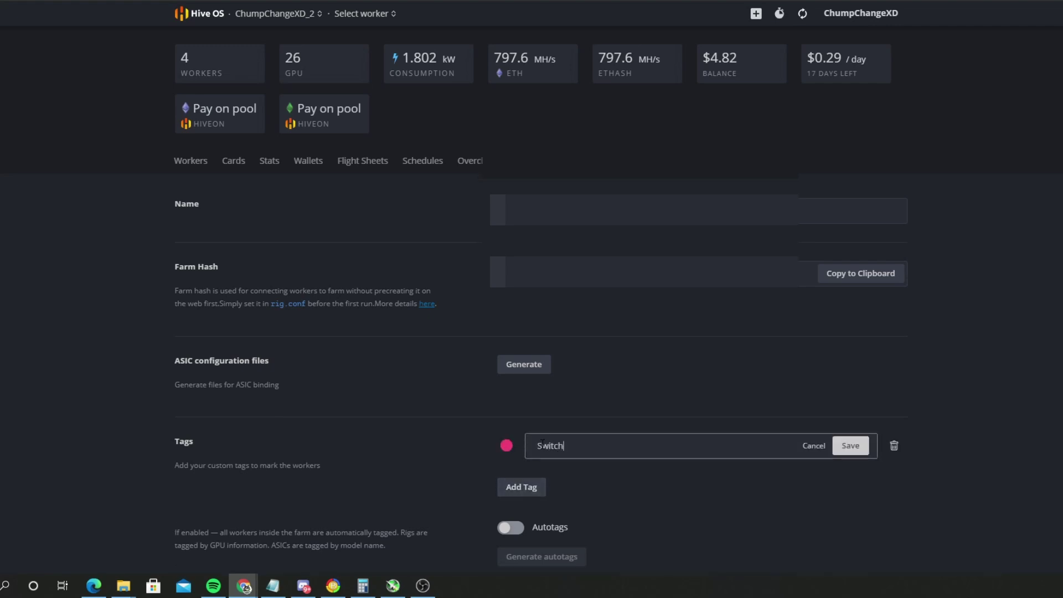
key("Return")
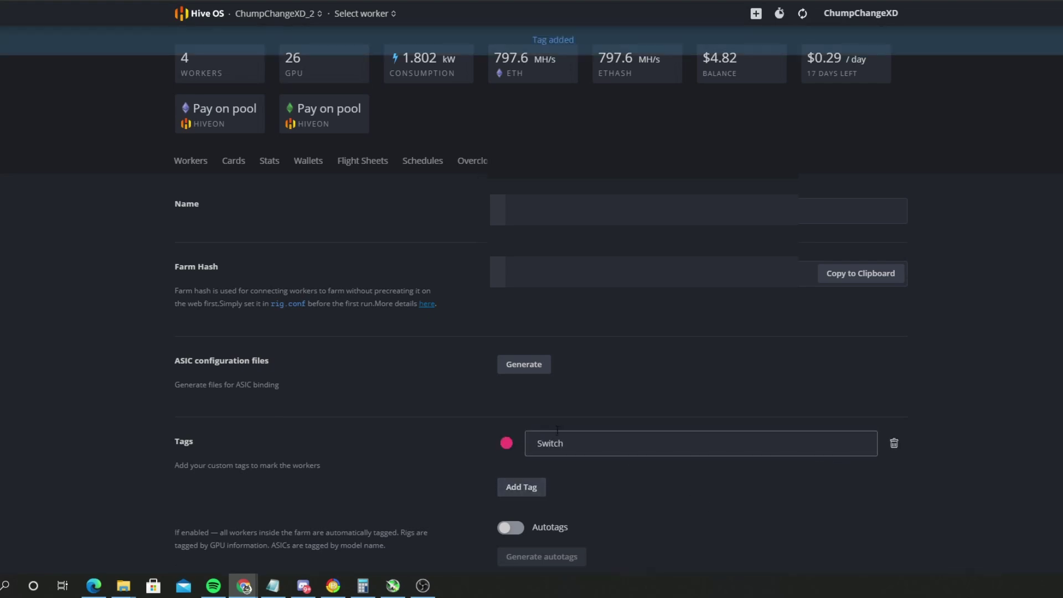
left_click(178, 163)
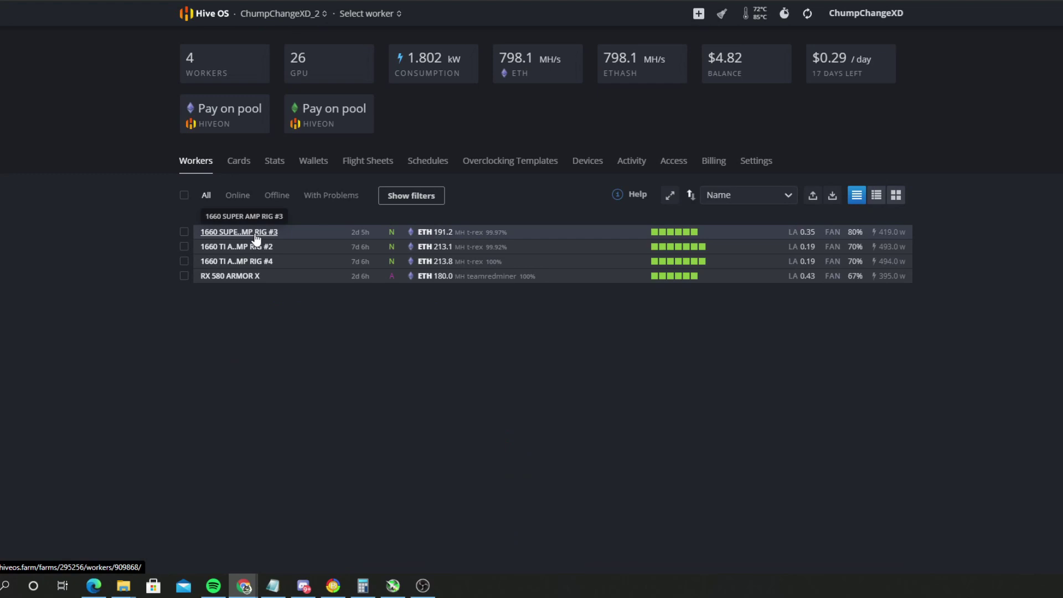
Step: Assign the SWITCH tag to 1660 SUPER AMP RIG #3 and update the worker
left_click(257, 238)
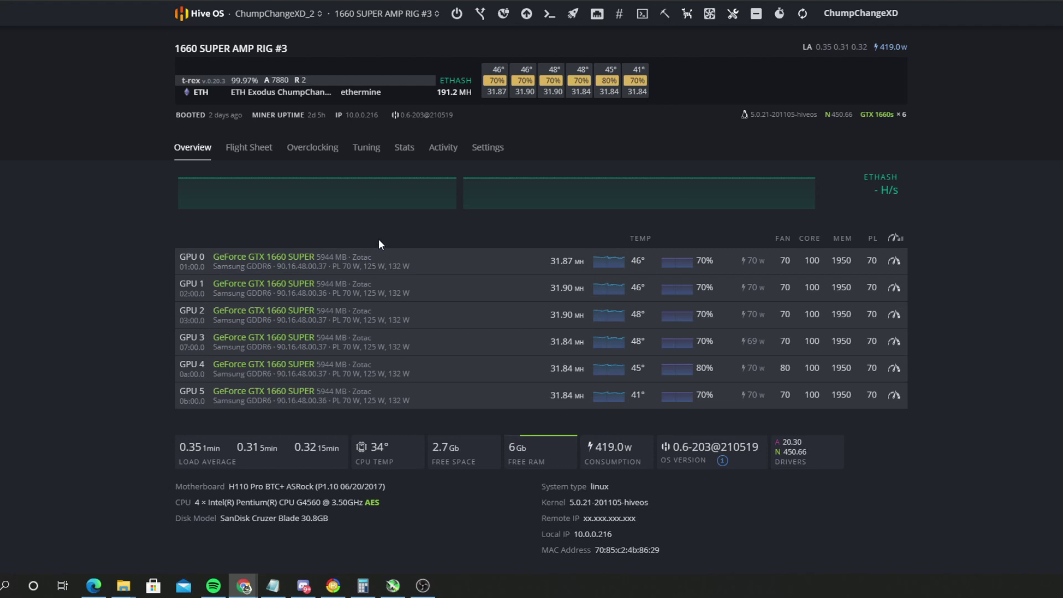
left_click(502, 147)
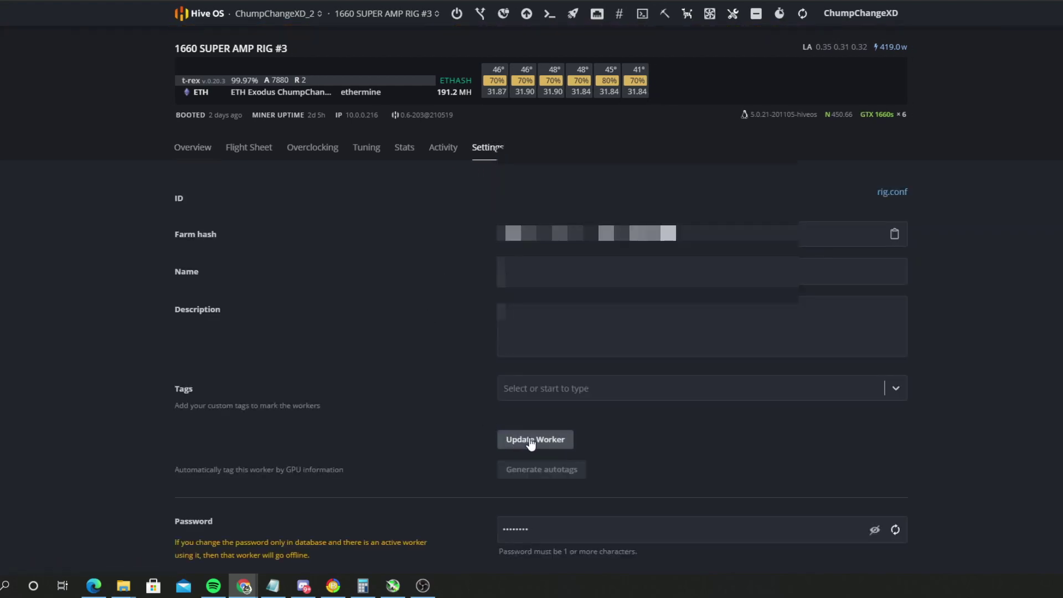
left_click(562, 399)
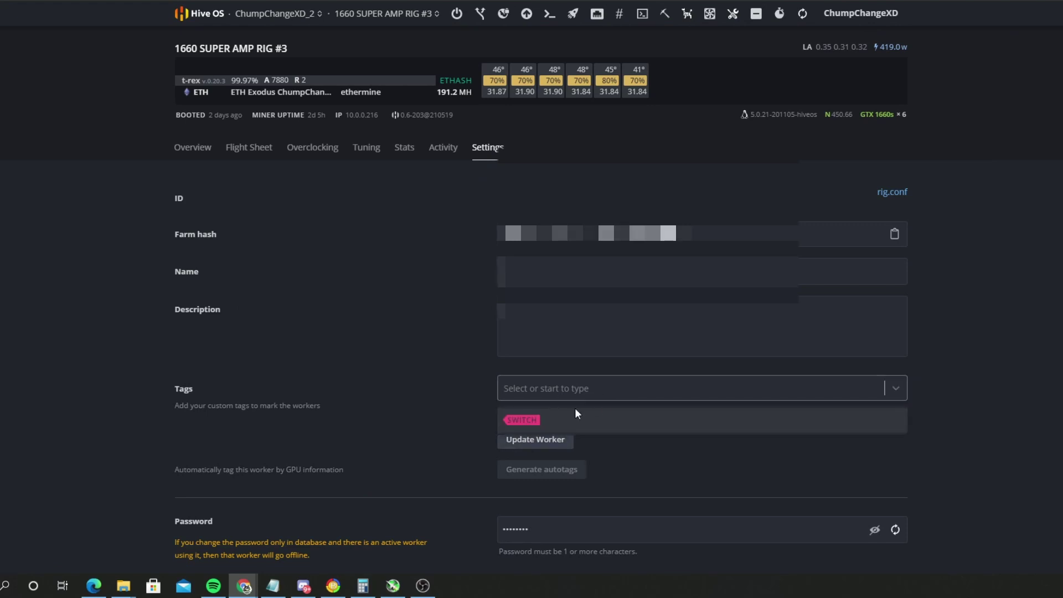
left_click(530, 421)
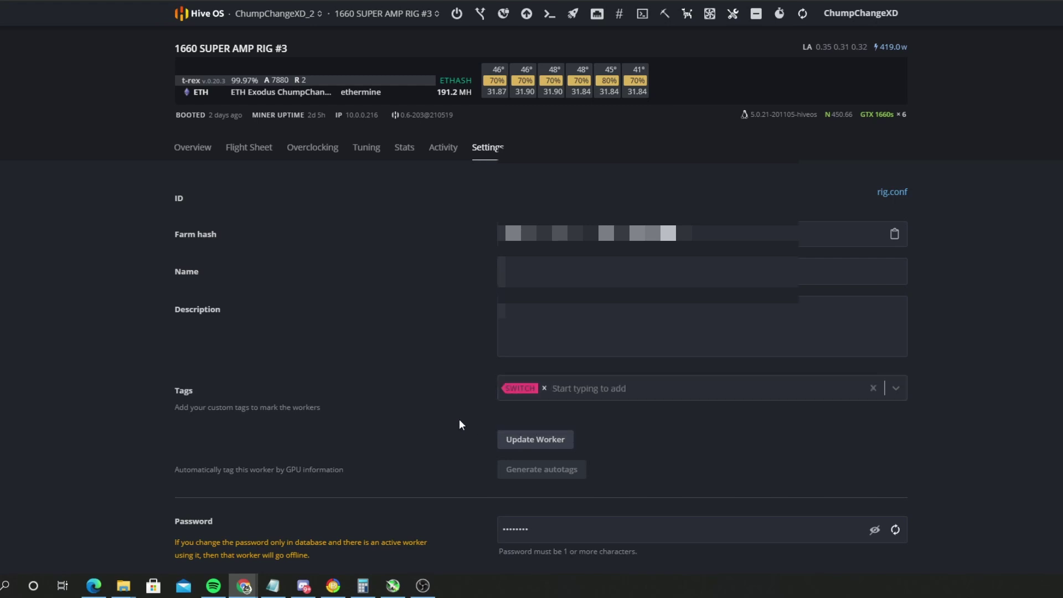
left_click(540, 440)
left_click(191, 157)
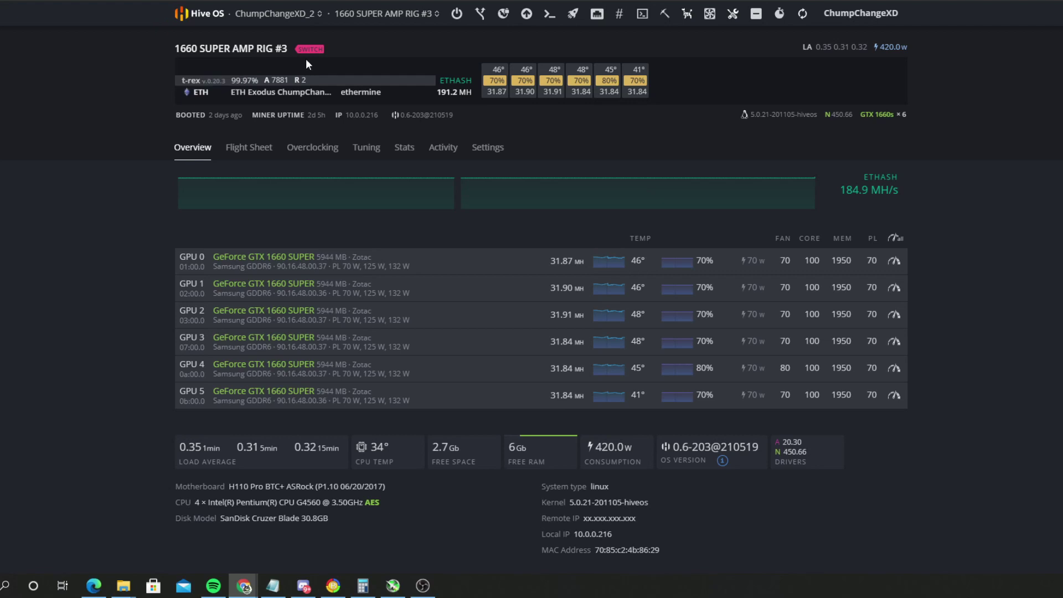
Step: Go to the farm's Schedules and start adding a new event
left_click(275, 13)
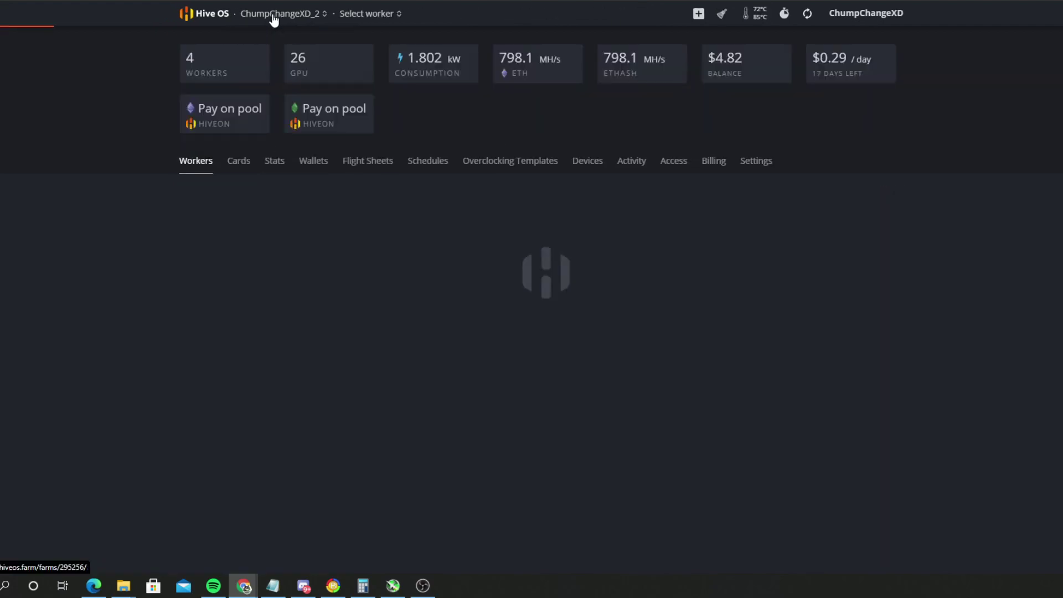
left_click(436, 172)
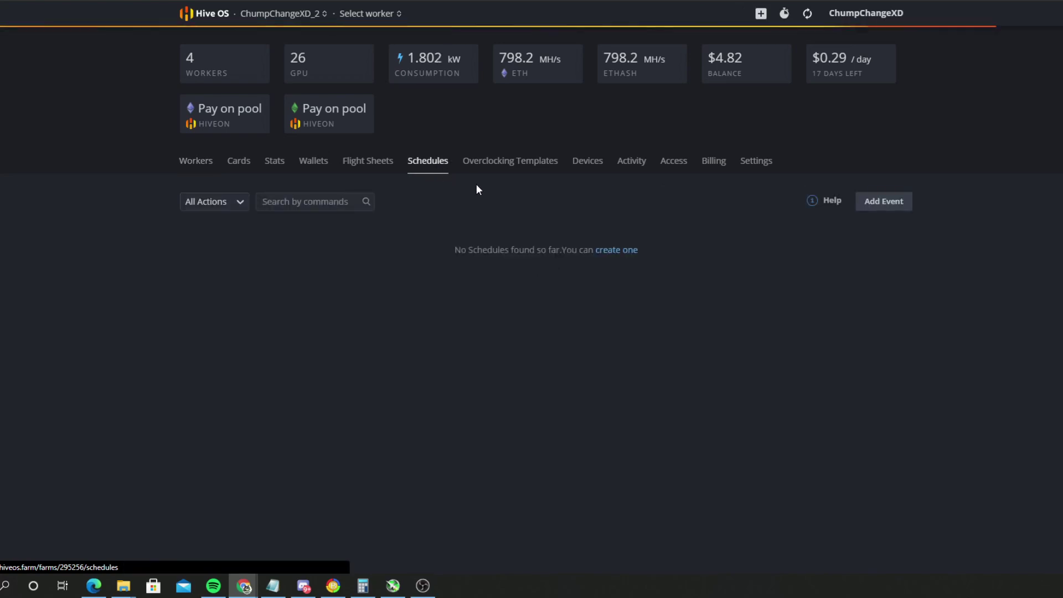
left_click(896, 202)
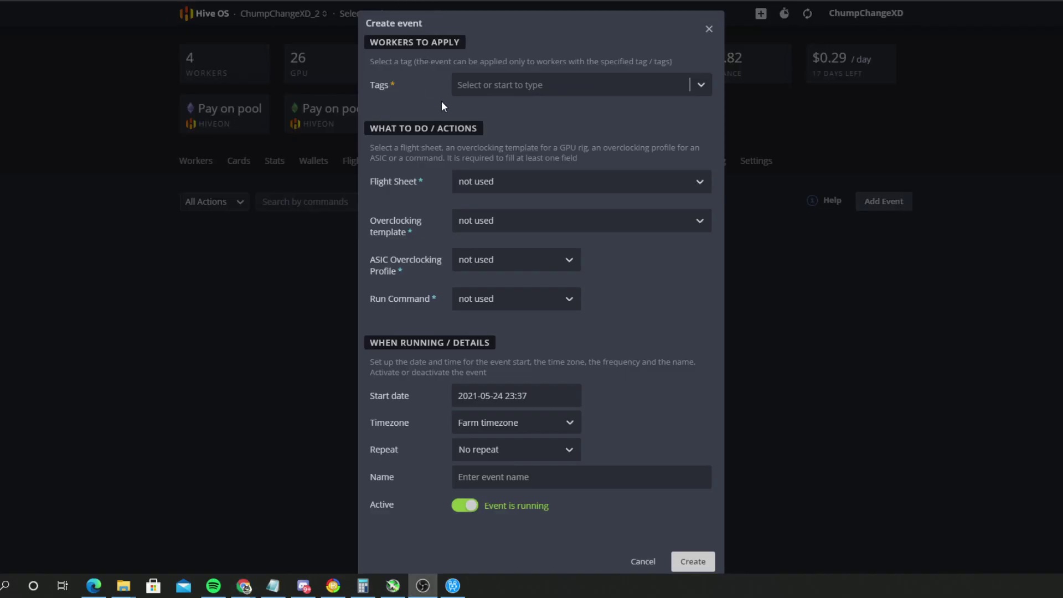
Step: Target the event at the SWITCH tag with the ChumpChangeXD ETC flight sheet
left_click(493, 88)
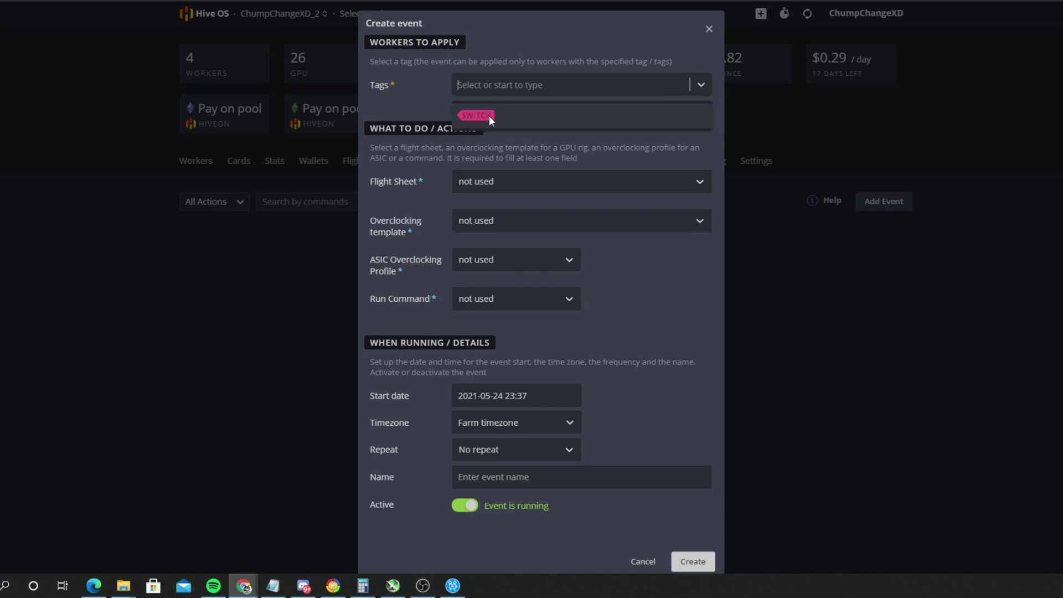
left_click(489, 116)
left_click(496, 181)
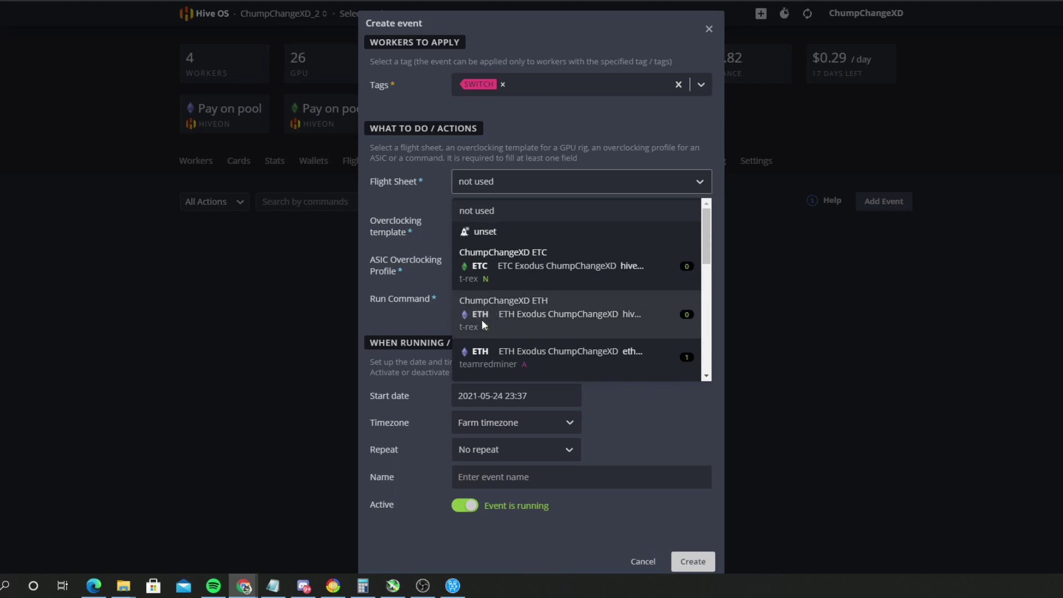
left_click(515, 270)
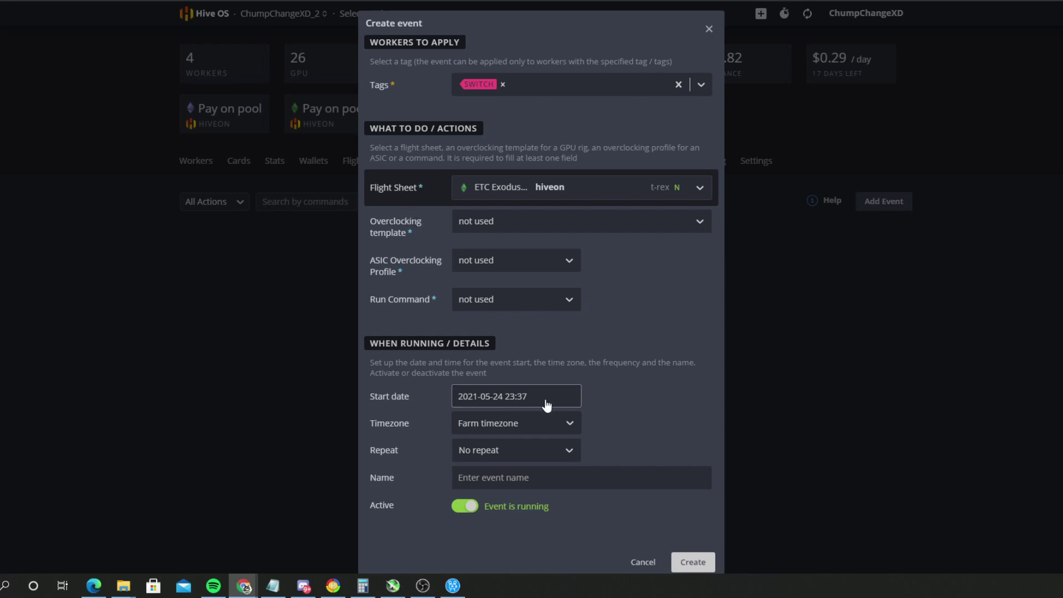
left_click(522, 396)
Step: Set the event start to 25 May 2021 at 09:00 in the farm timezone
key("BackSpace")
key("BackSpace")
key("BackSpace")
key("BackSpace")
key("BackSpace")
key("BackSpace")
key("BackSpace")
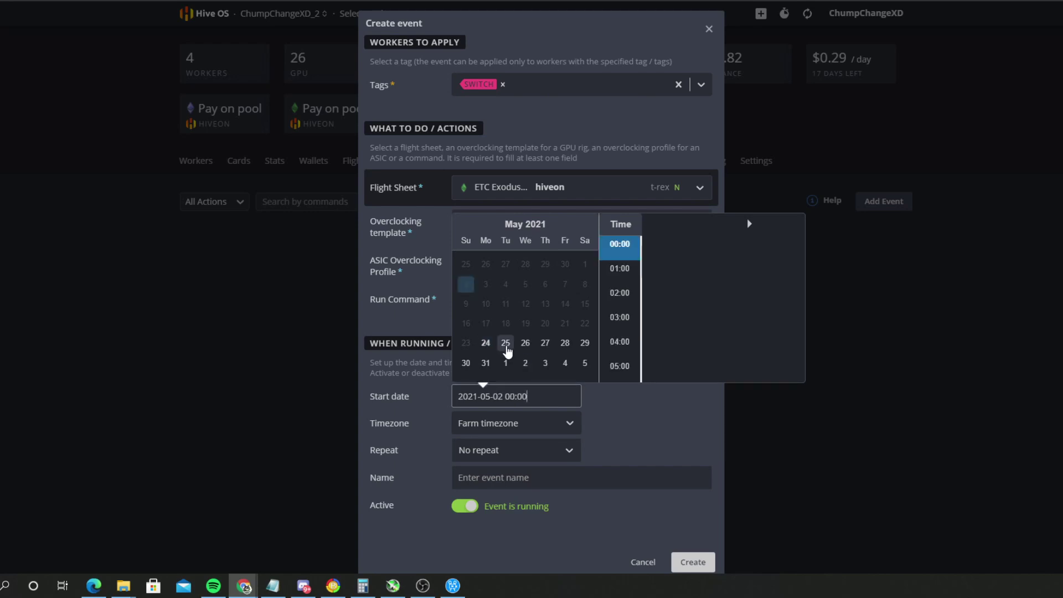
left_click(506, 343)
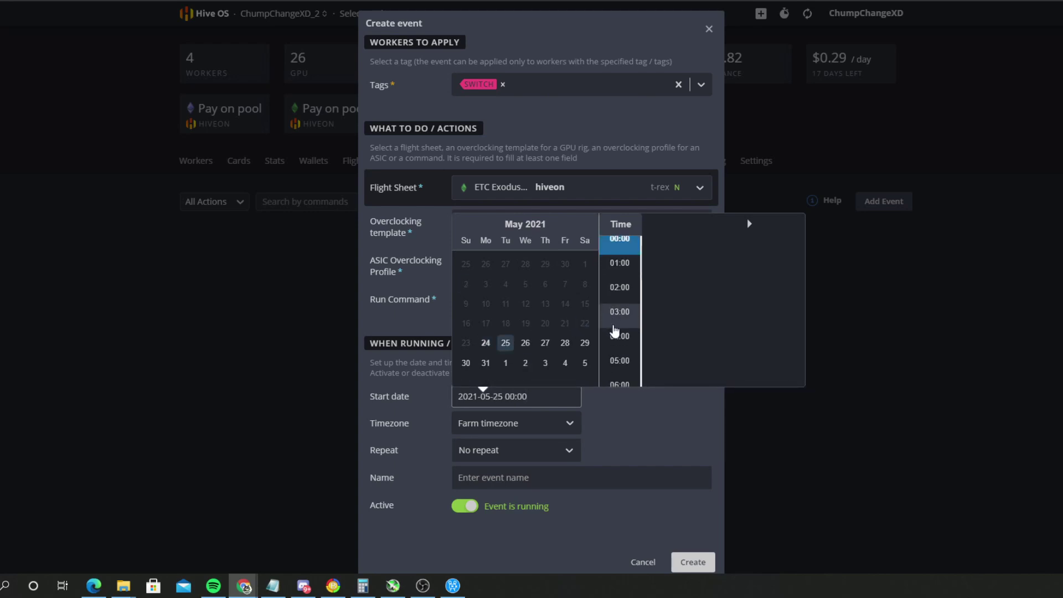
scroll(616, 331, "down", 2)
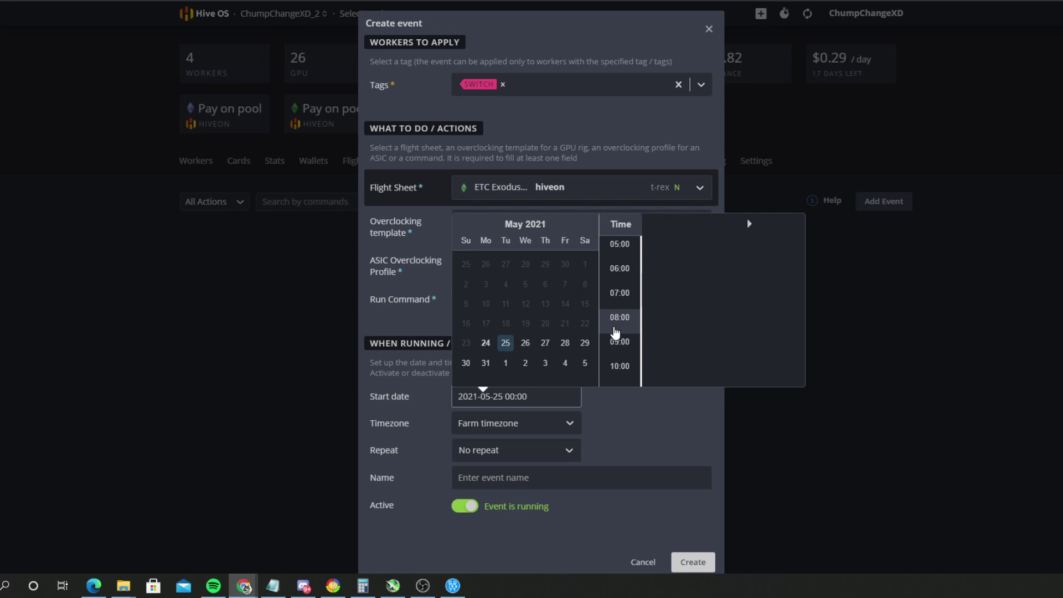
left_click(620, 343)
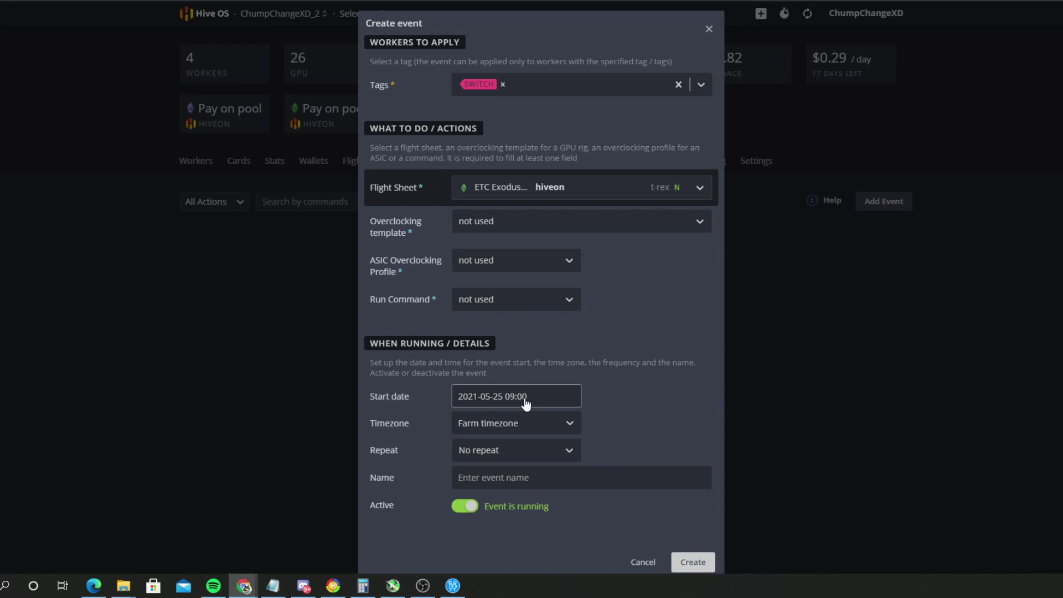
left_click(497, 423)
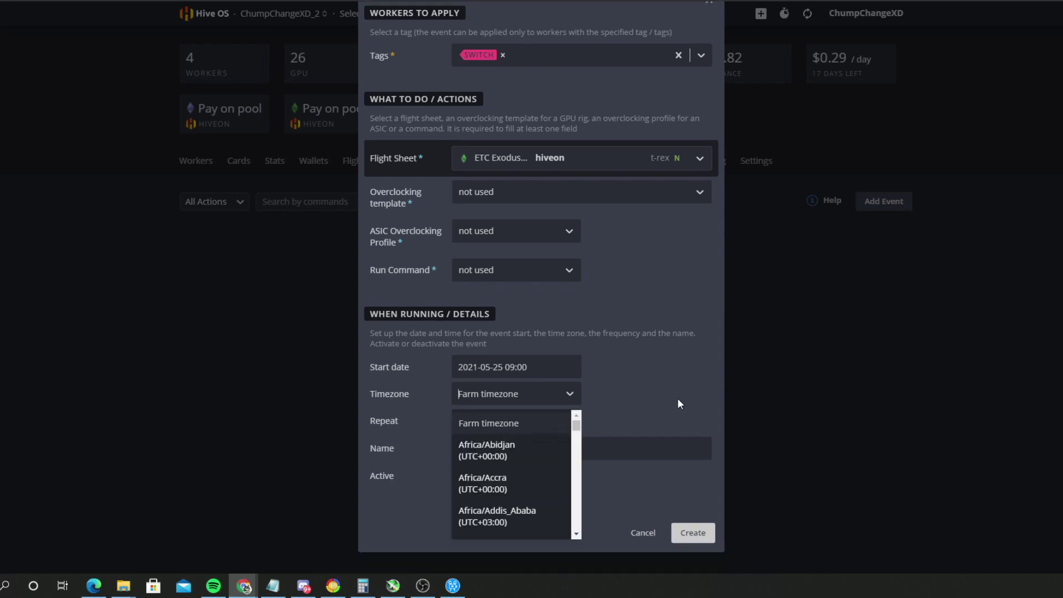
left_click(562, 394)
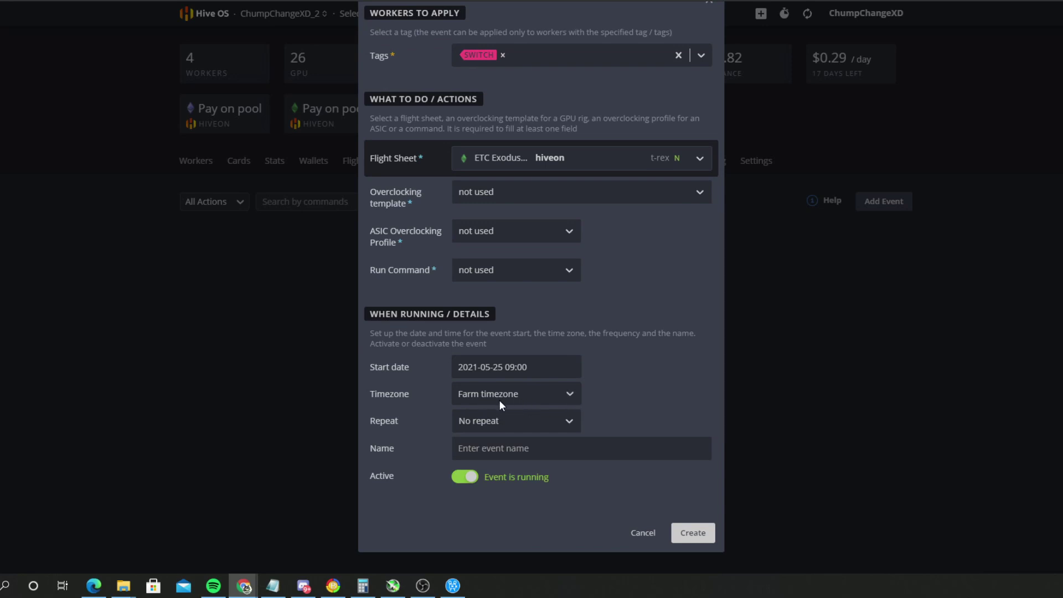
Step: Make the event repeat 'Daily at time' at 09:00
left_click(420, 423)
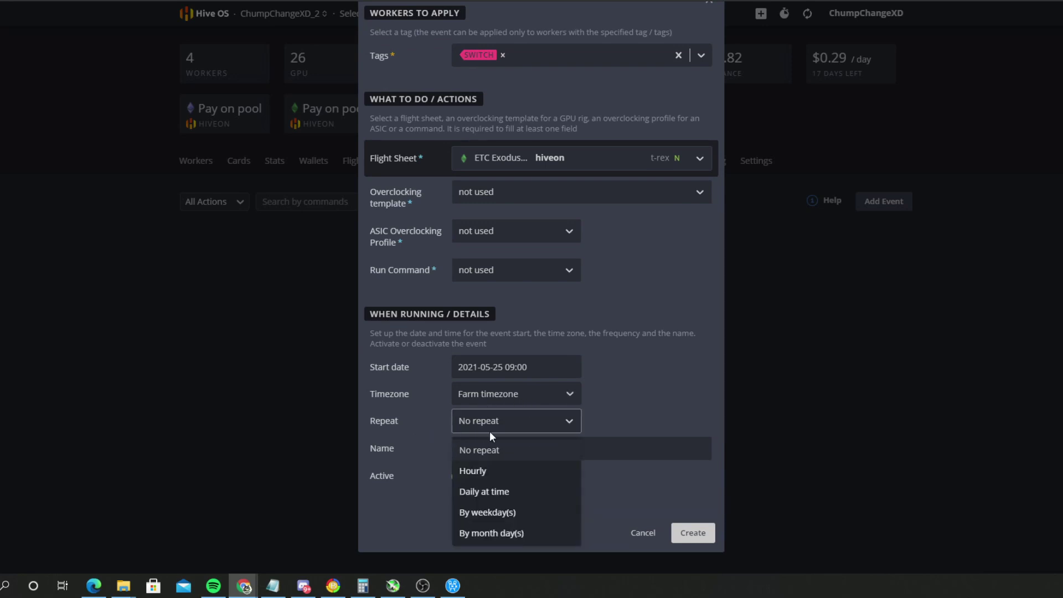
left_click(493, 493)
left_click(551, 424)
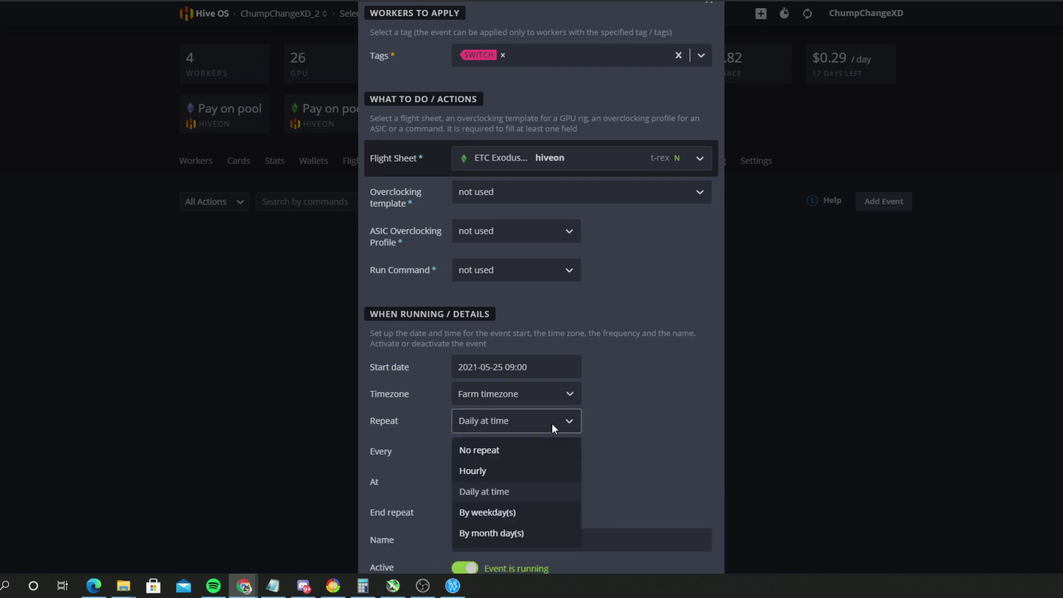
scroll(551, 423, "down", 2)
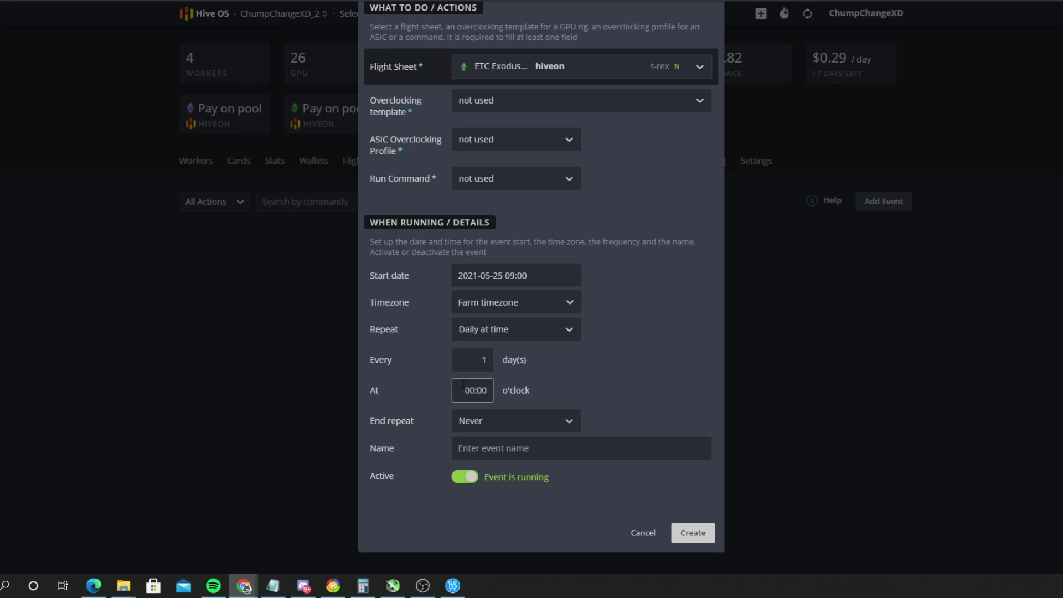
key("Left")
type("9")
Step: Name the event 'ETC MINING' and create it
left_click(457, 448)
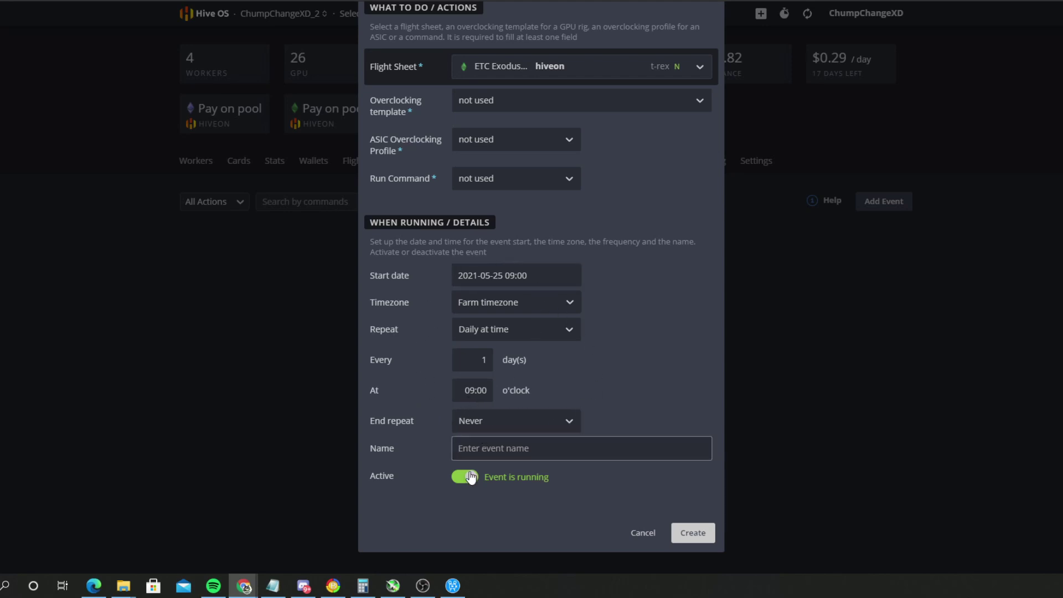
type("ETC MINING")
left_click(705, 535)
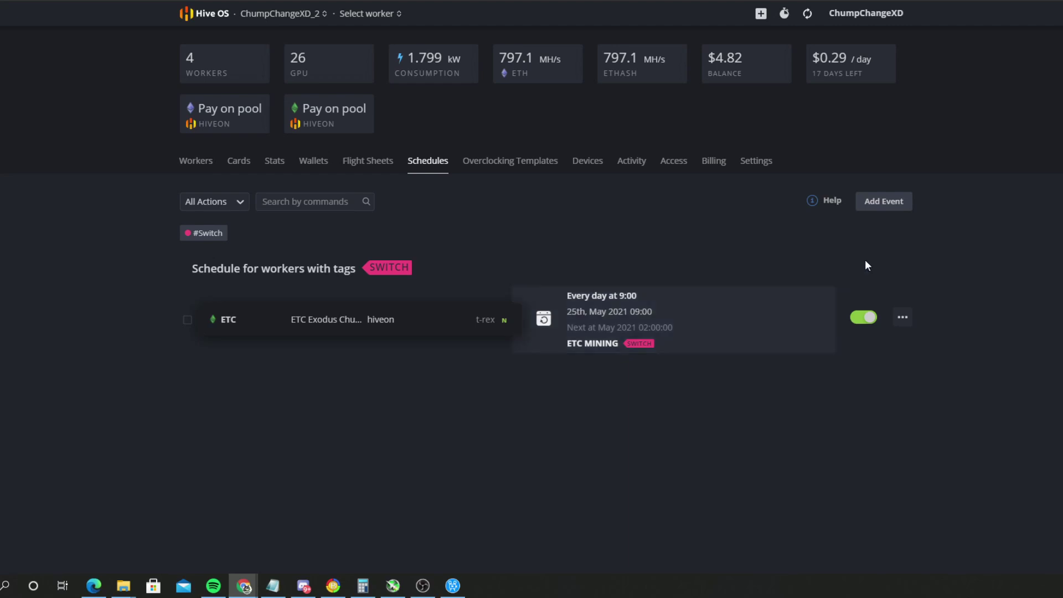
Step: Add a second event for the SWITCH tag using the ETH Exodus hiveon flight sheet
left_click(893, 203)
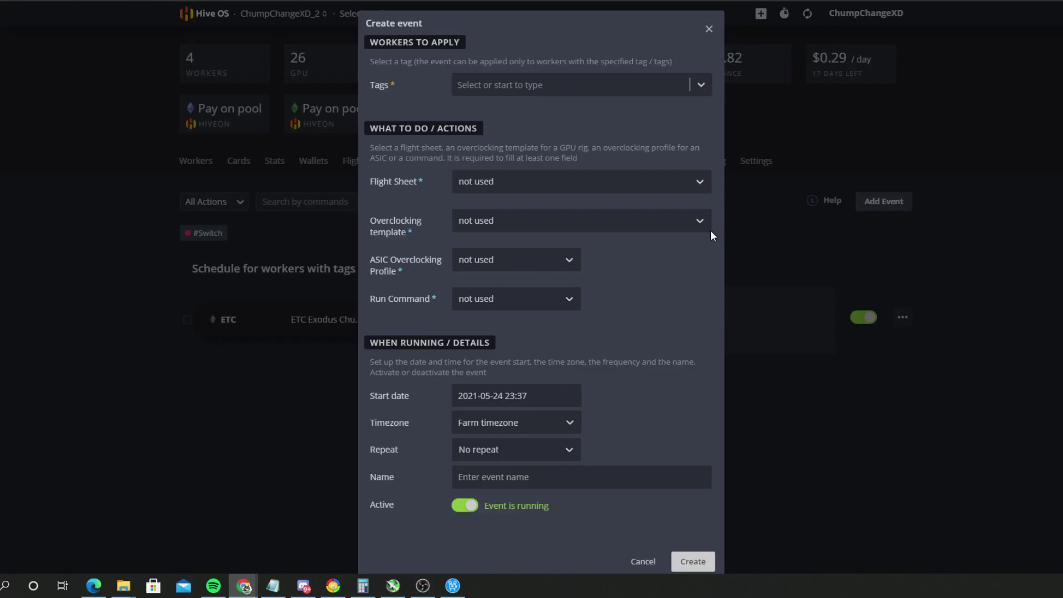
left_click(521, 93)
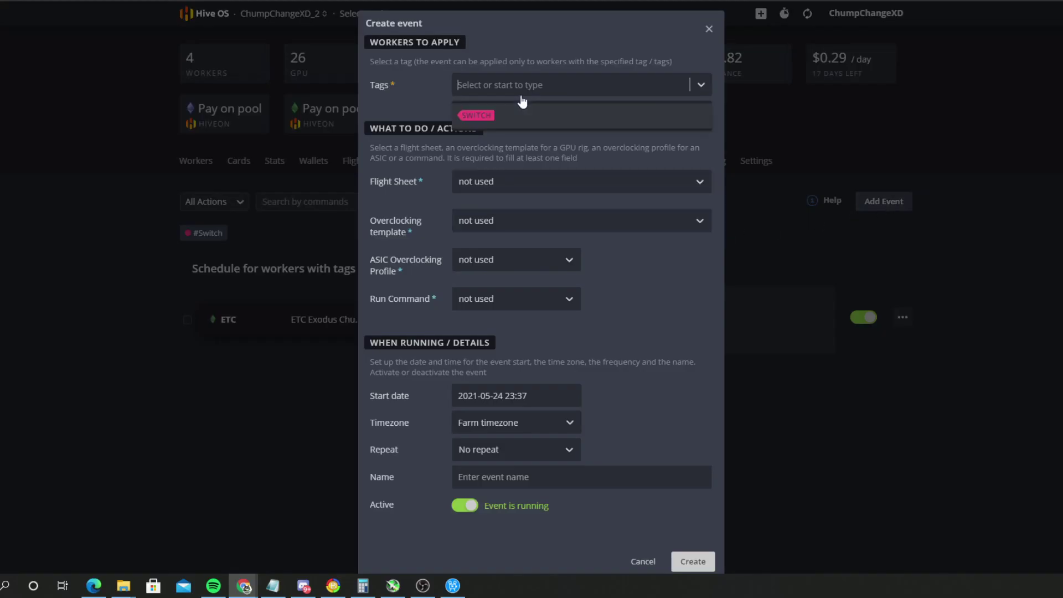
left_click(482, 117)
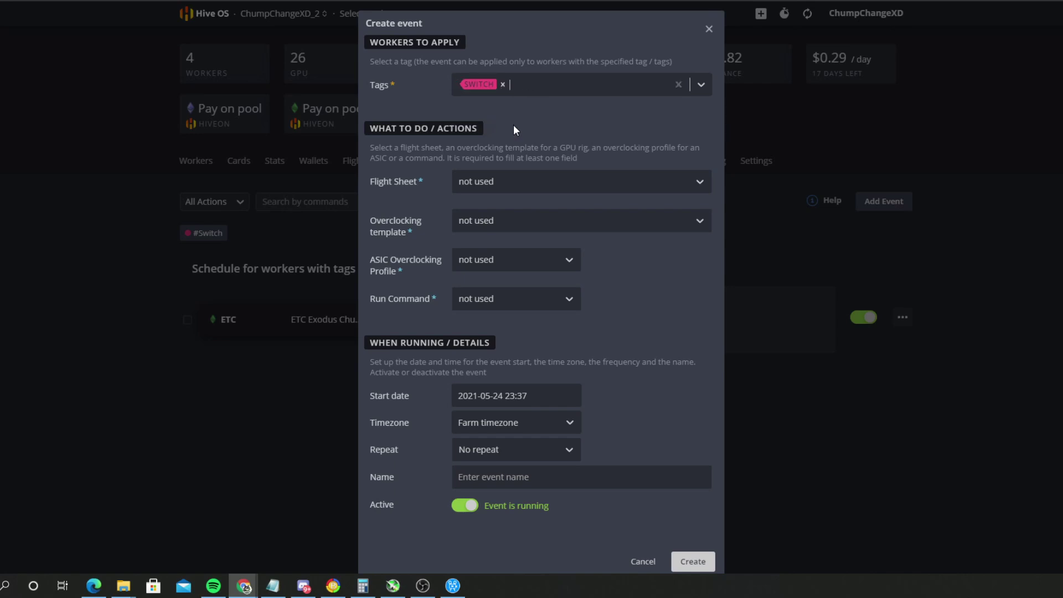
left_click(494, 182)
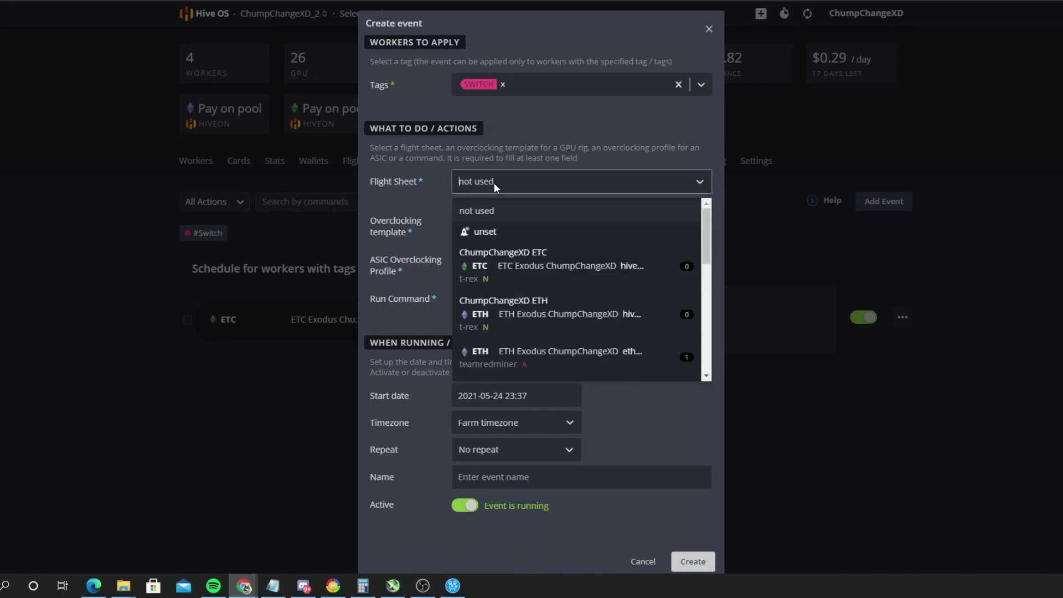
left_click(513, 313)
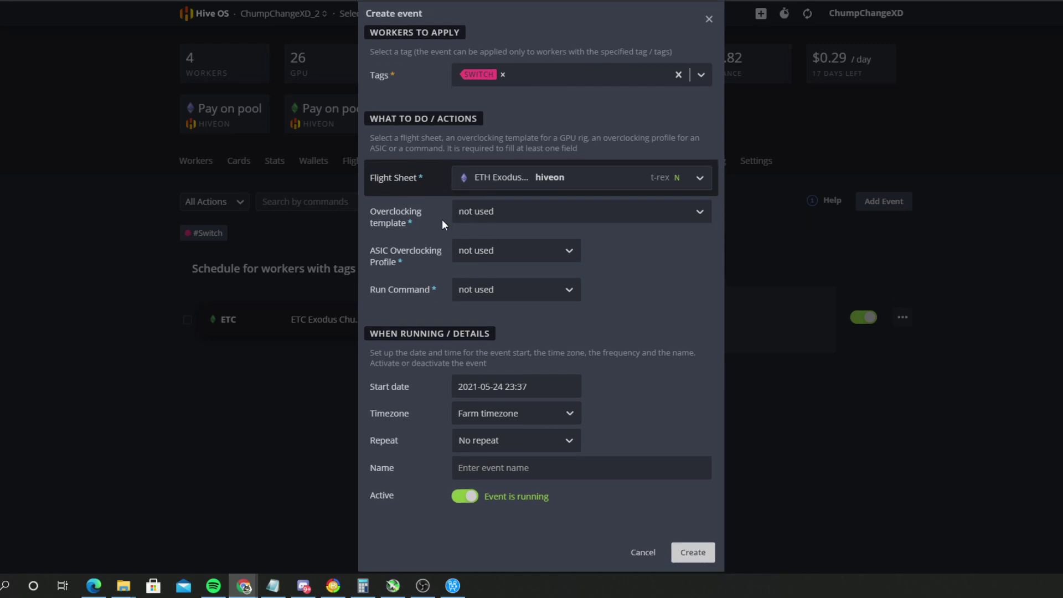
scroll(441, 219, "down", 1)
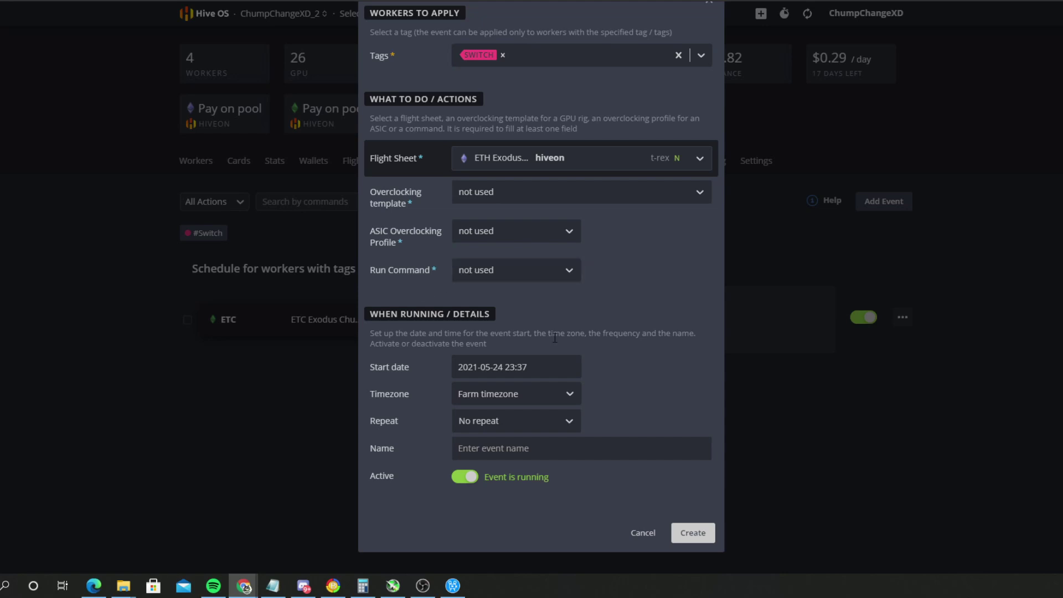
left_click(530, 368)
Step: Set the event start to 25 May at 11:00
scroll(631, 501, "up", 6)
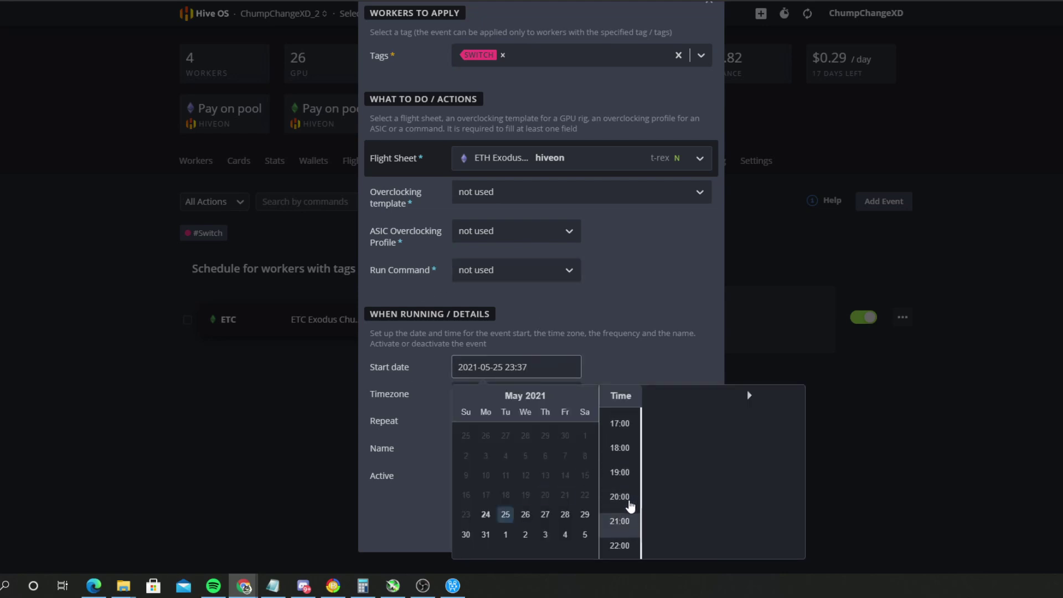
scroll(630, 505, "down", 1)
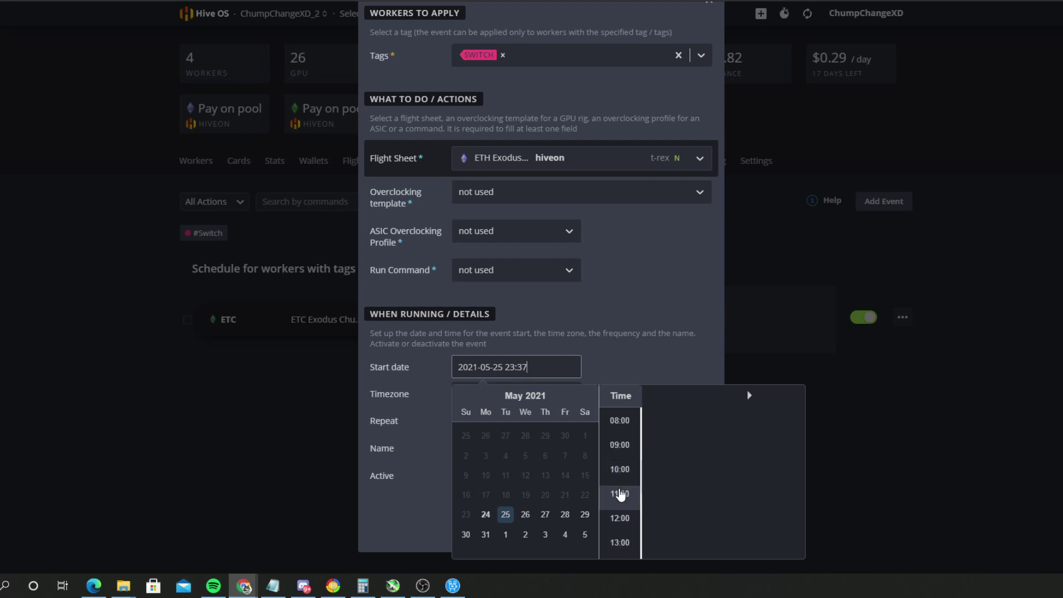
left_click(624, 493)
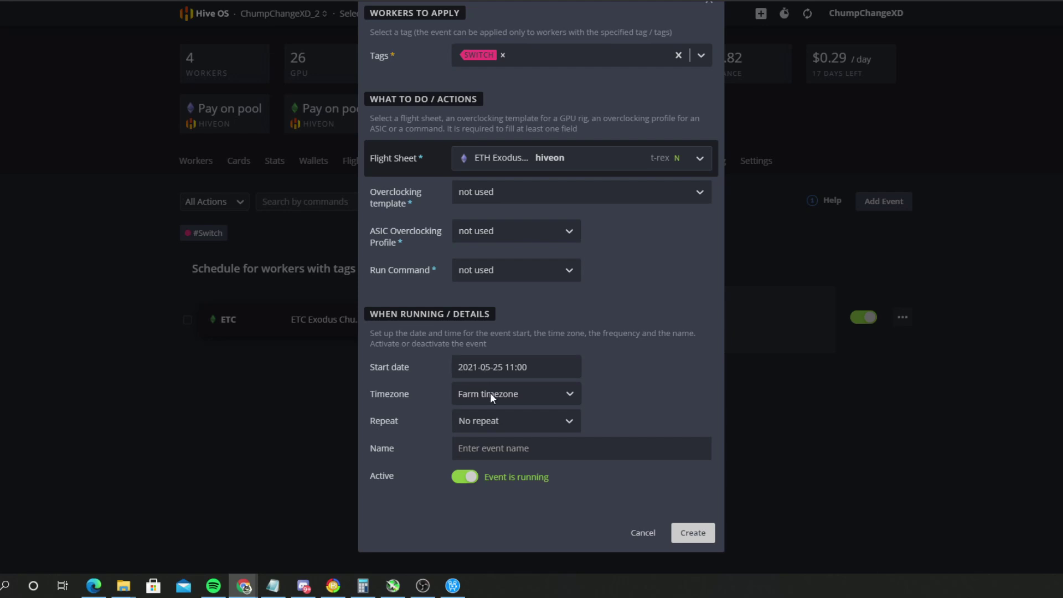
Step: Make the event repeat 'Daily at time' at 11:00
left_click(535, 430)
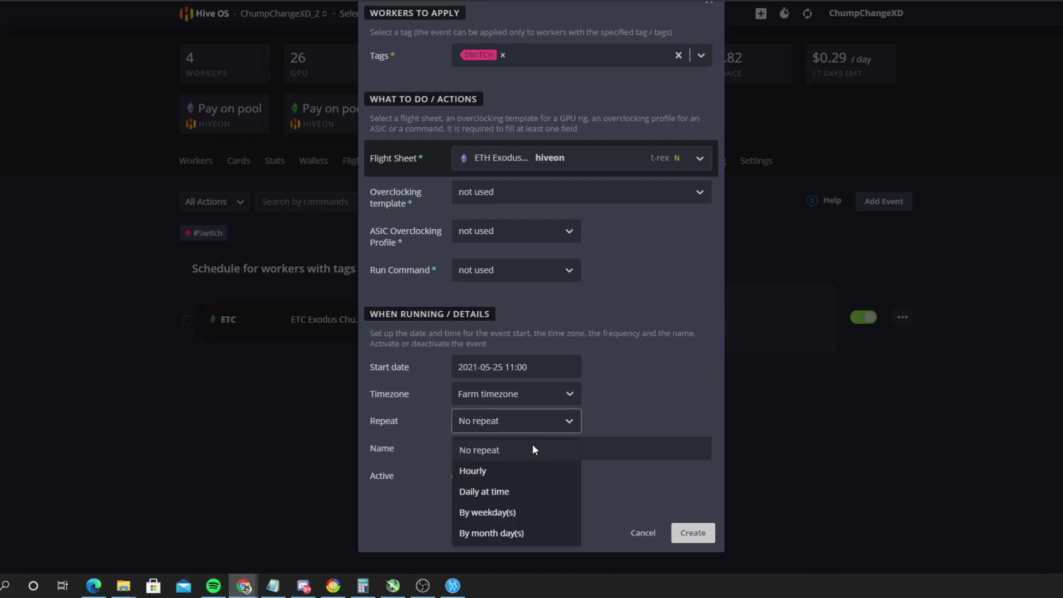
left_click(517, 489)
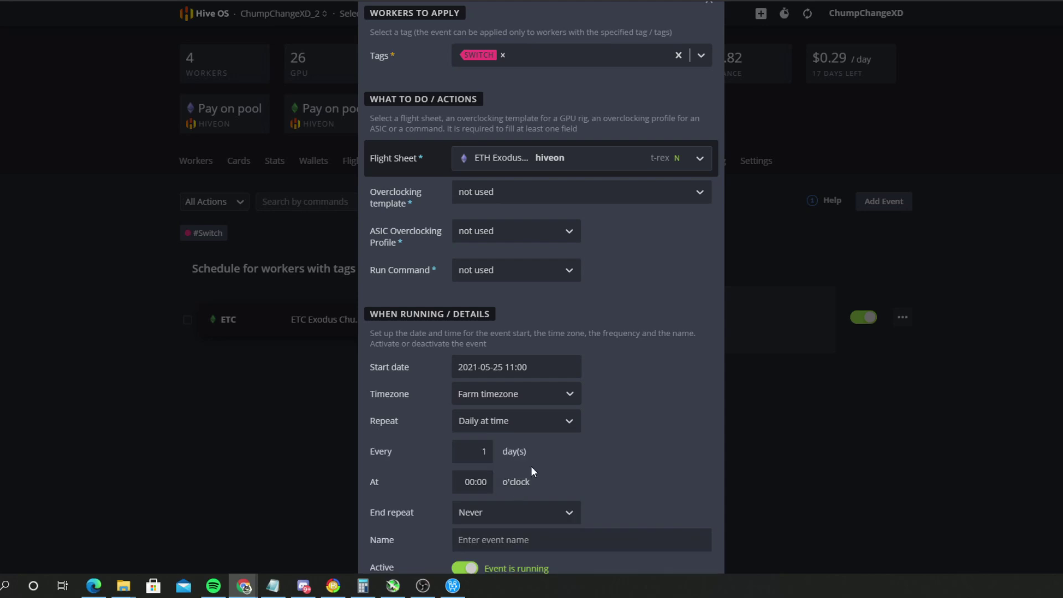
scroll(530, 467, "down", 1)
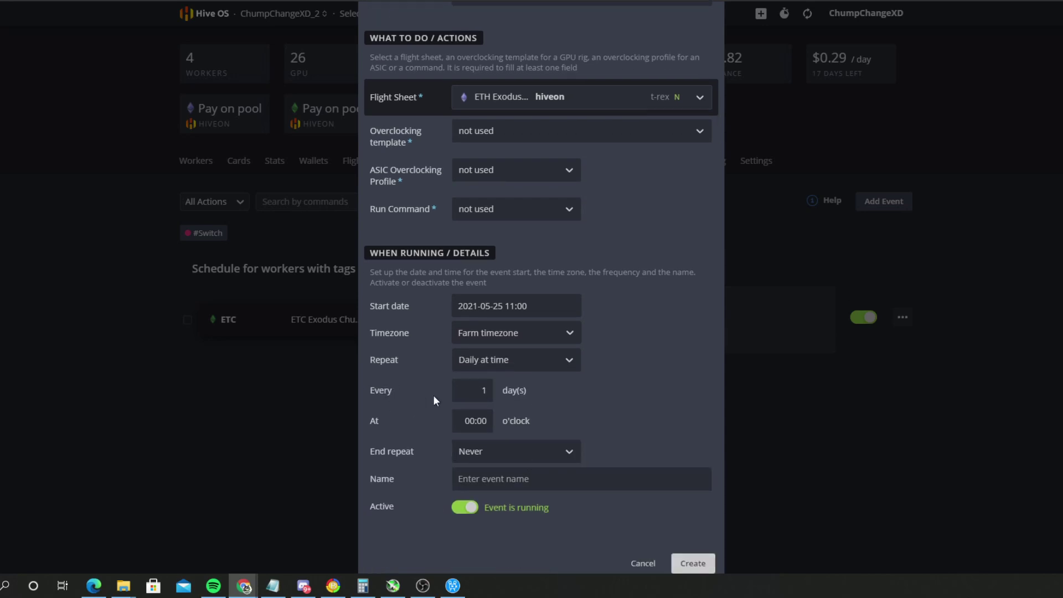
left_click(475, 416)
type("11")
Step: Name the event 'ETH MINING' and create it
left_click(484, 478)
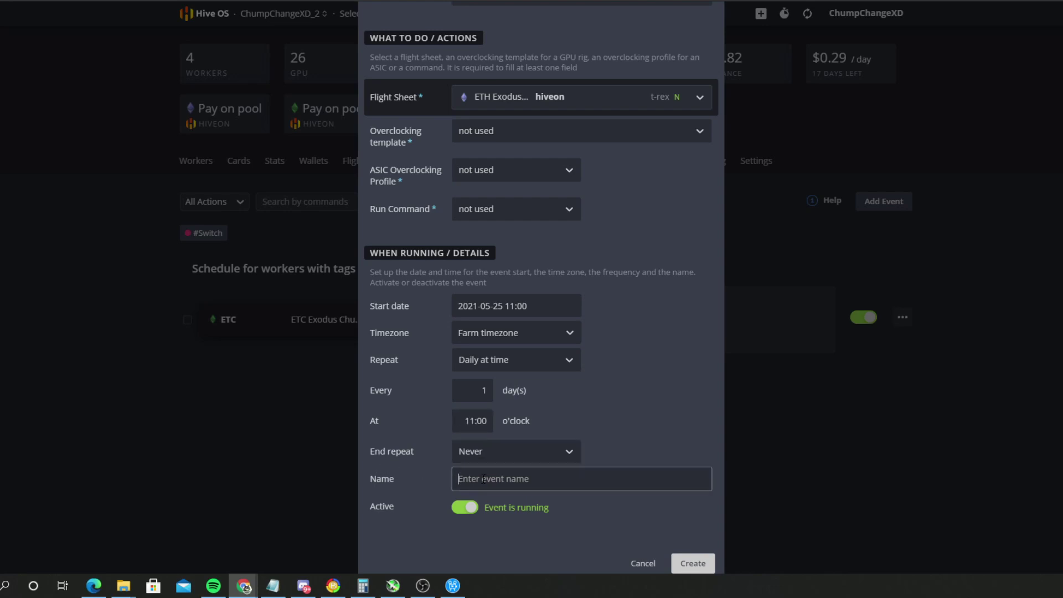
type("ETH MINING")
left_click(680, 562)
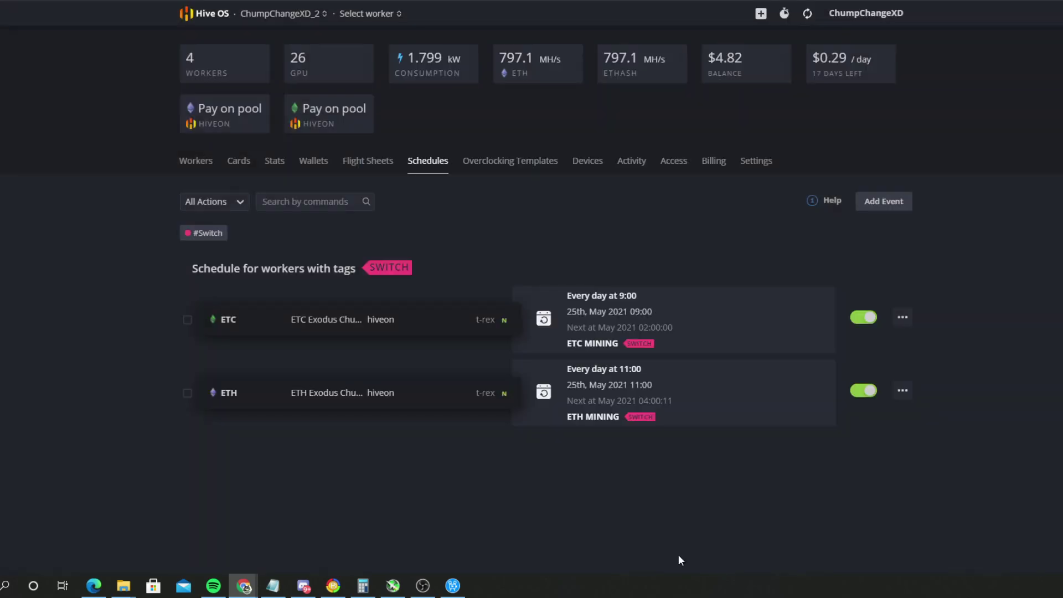